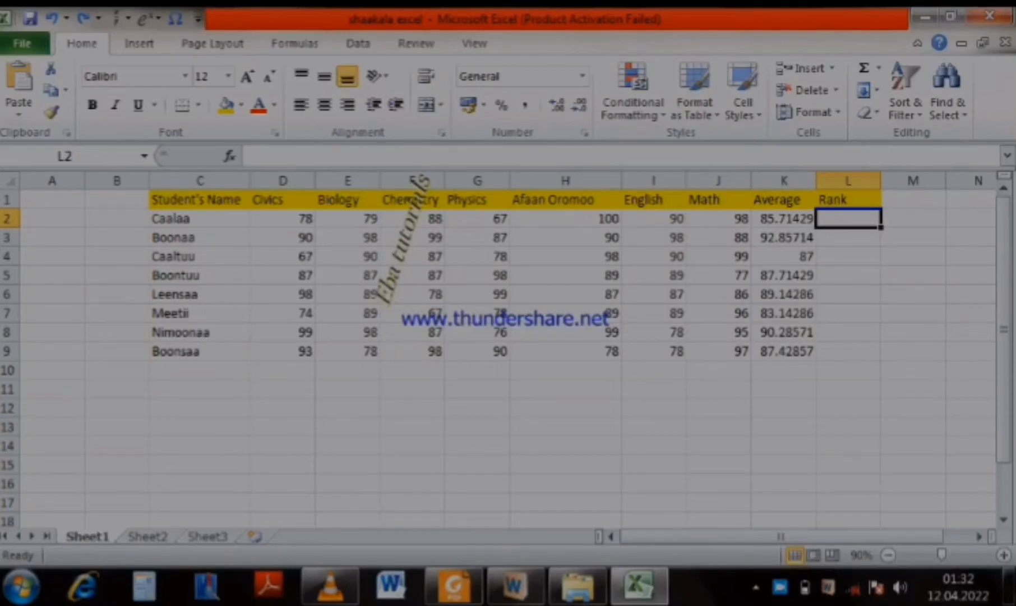
Start a RANK.AVG formula in cell L2 with K2 as the number and K2:K9 as the reference range
double_click(862, 218)
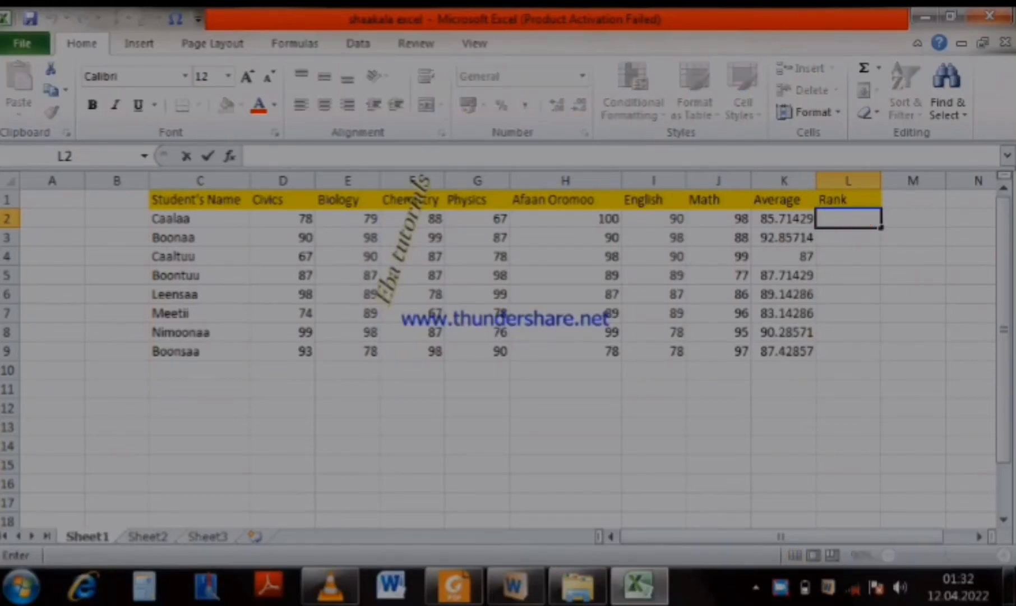
type("=")
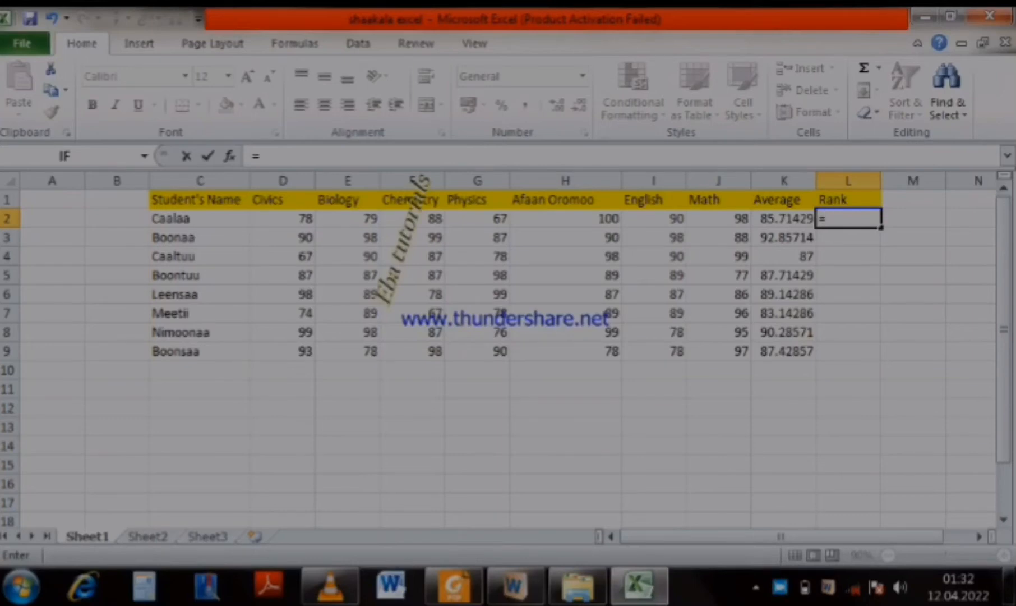
type("r")
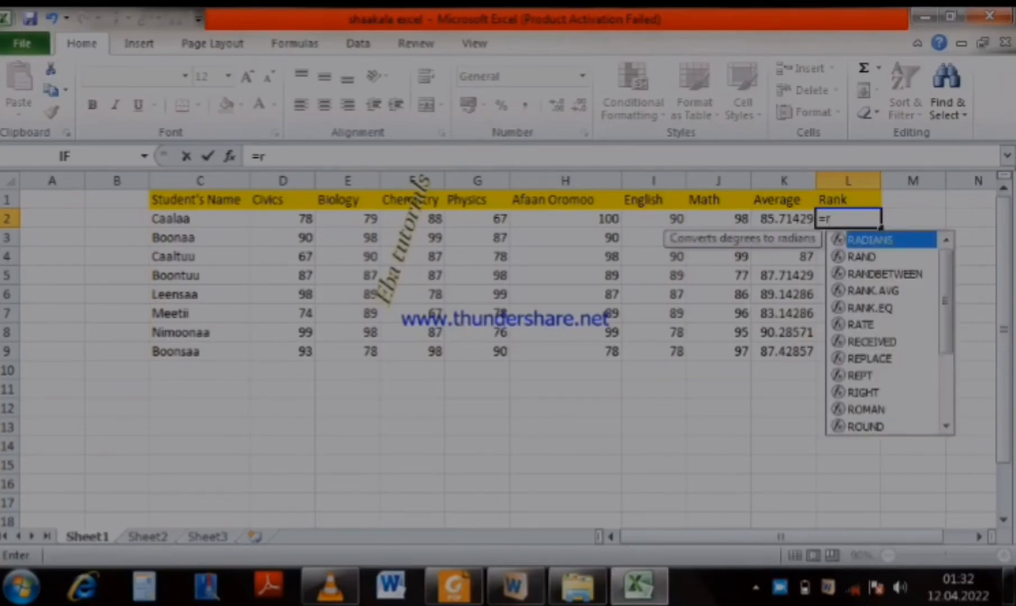
type("ank")
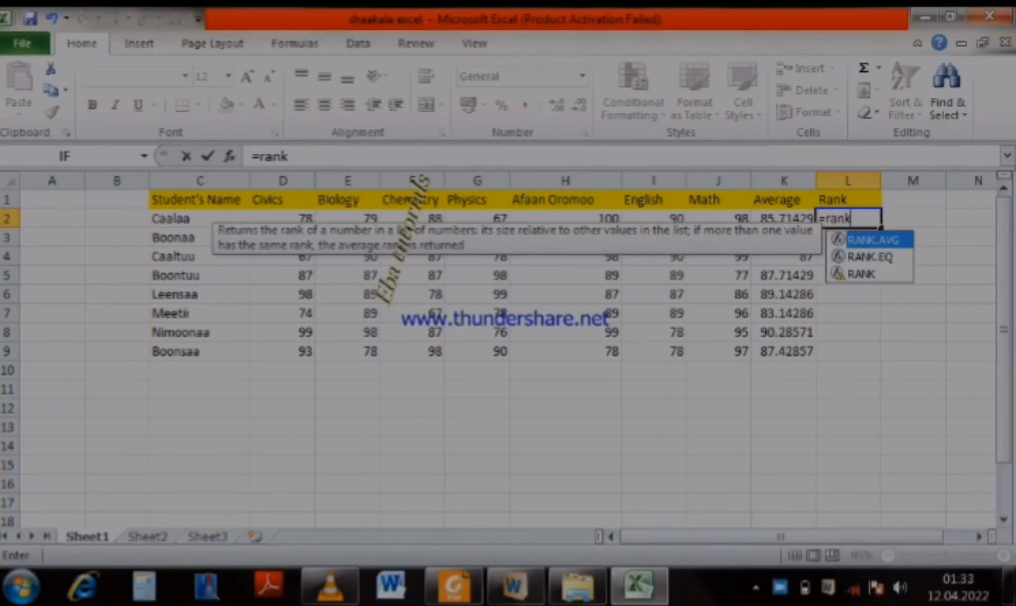
key("Tab")
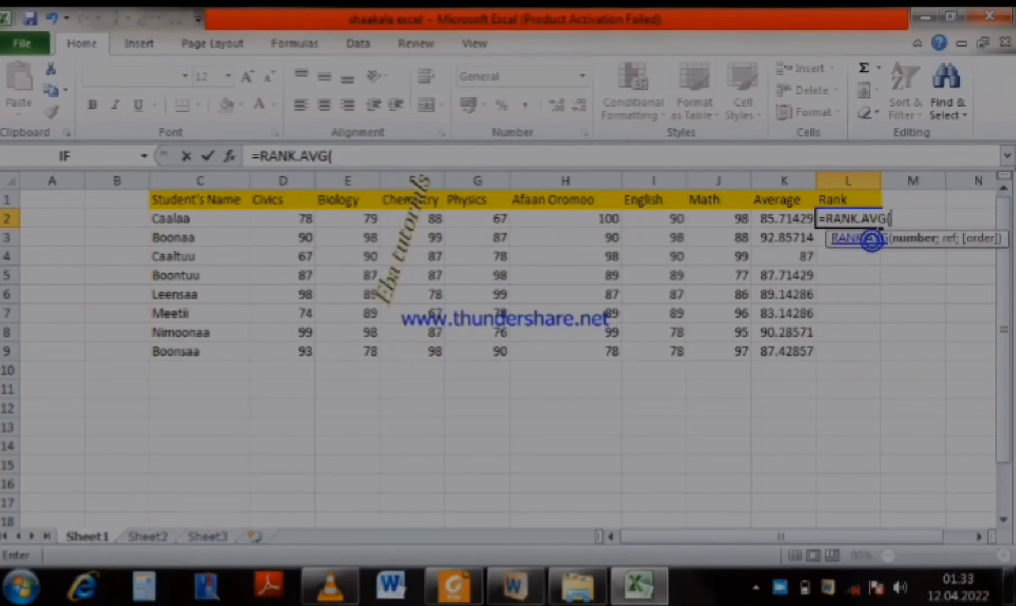
left_click(872, 242)
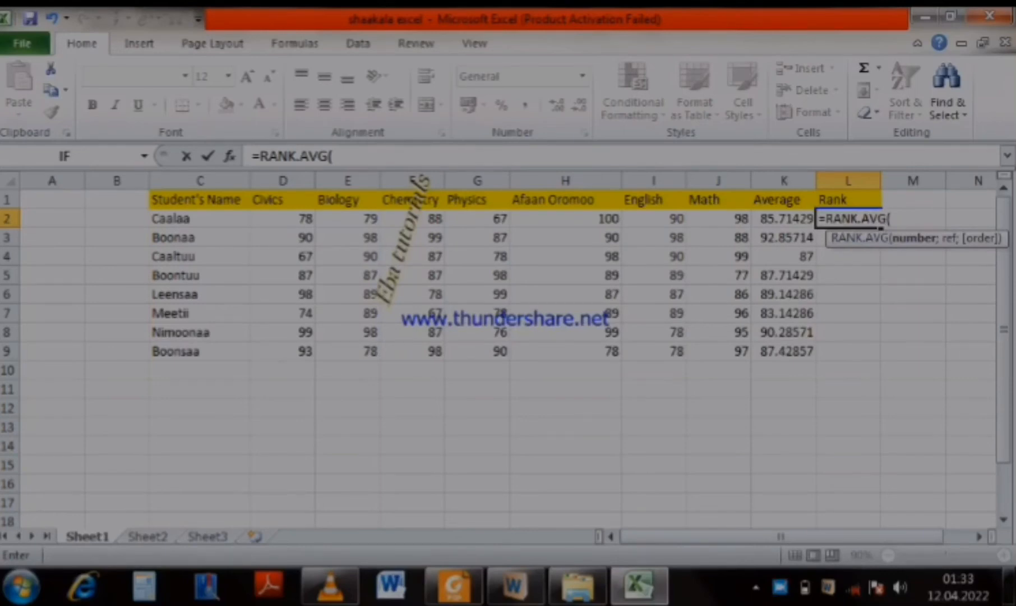
left_click(790, 220)
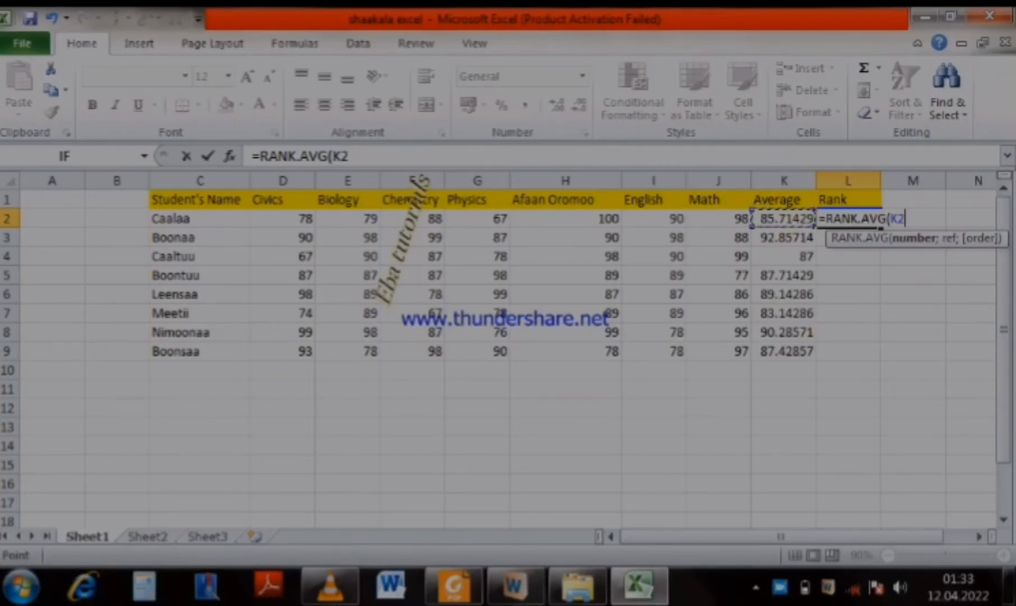
type(";")
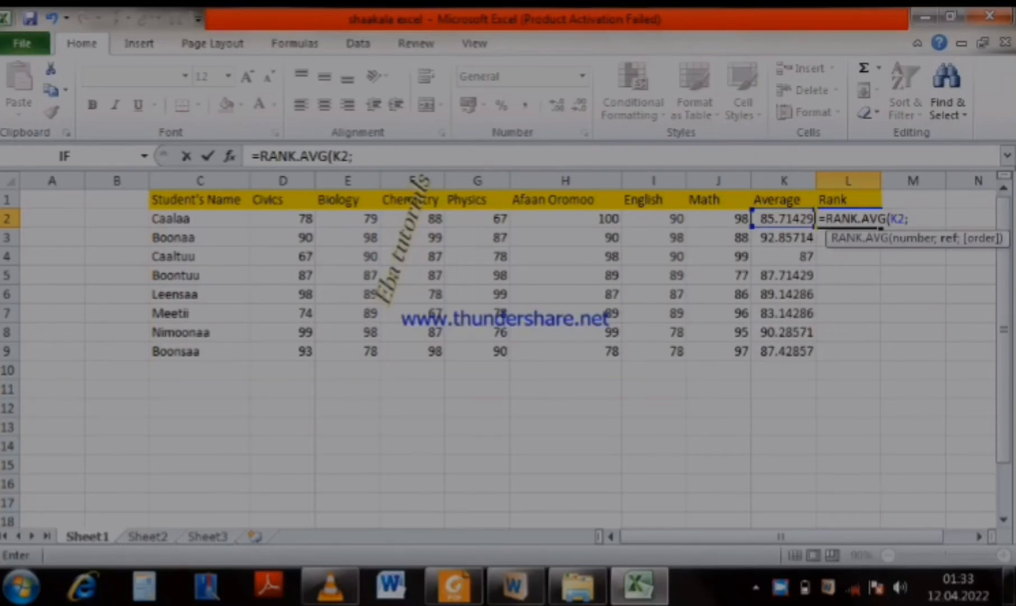
left_click_drag(785, 219, 788, 351)
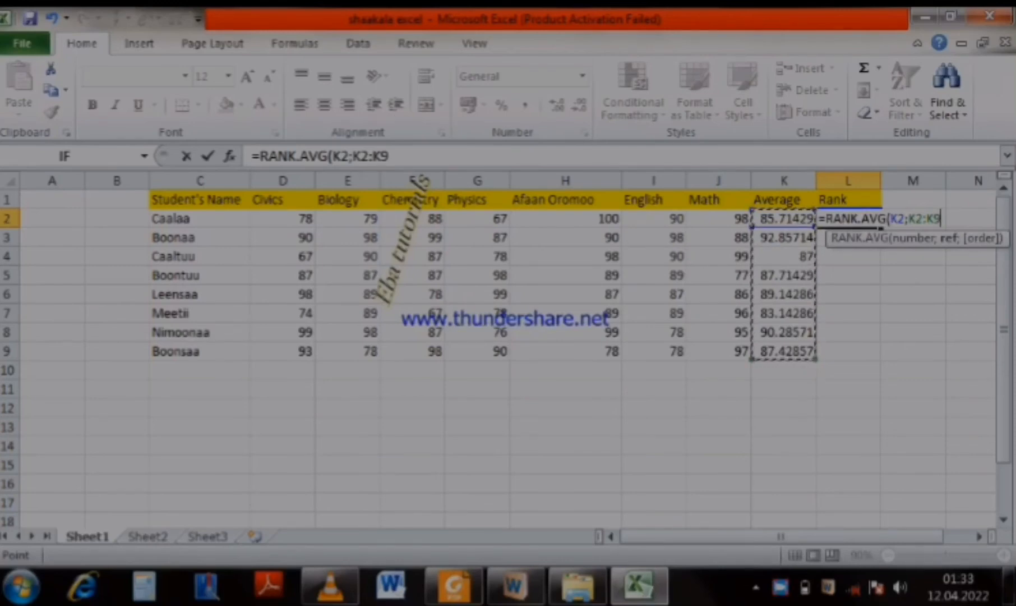
Make the formula's reference range absolute as $K$2:$K$9 and complete the rank formula in L2
scroll(508, 359, "right", 1)
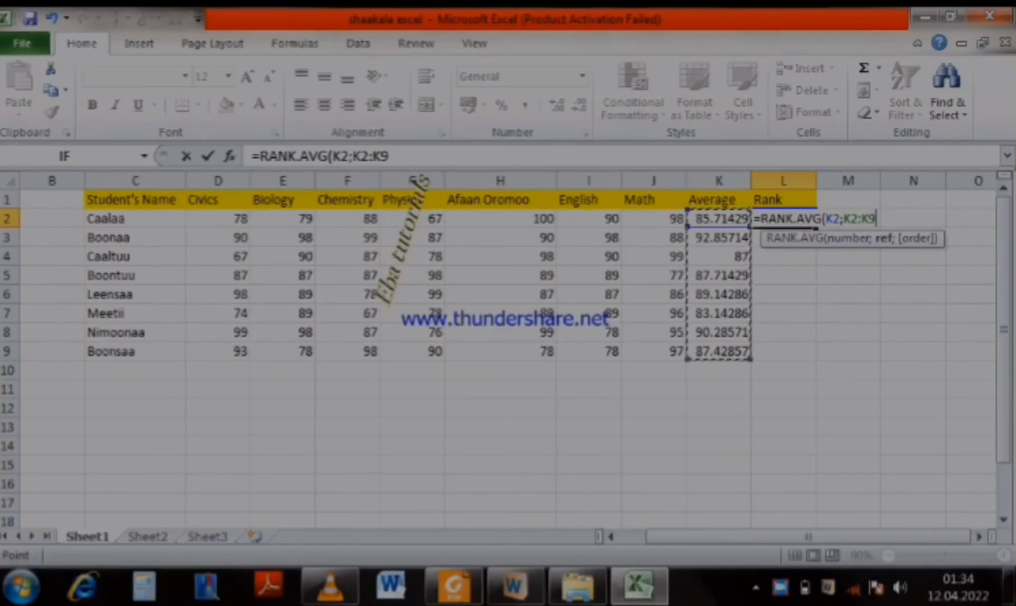
left_click(844, 218)
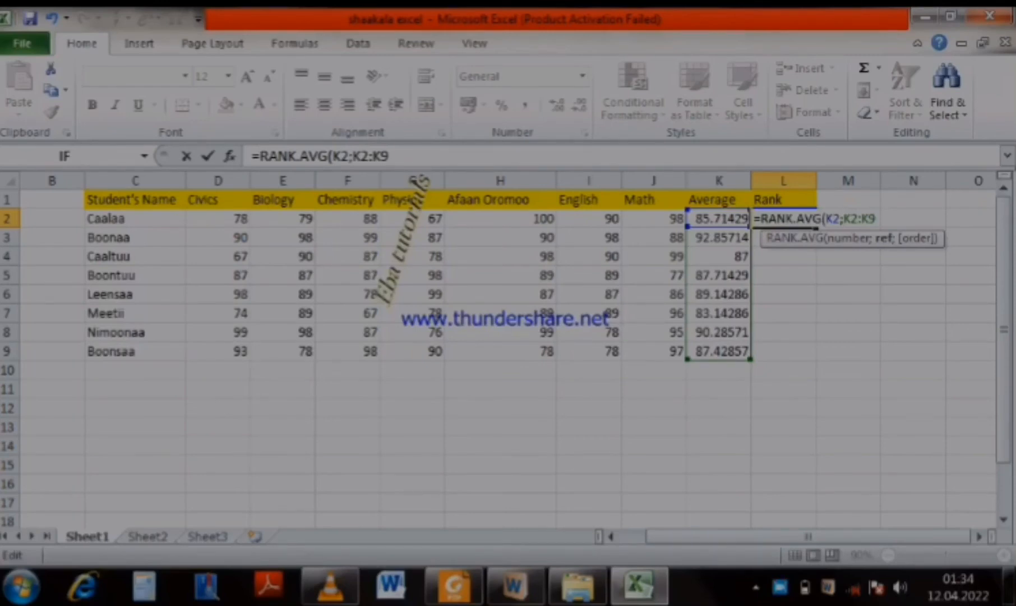
type("$")
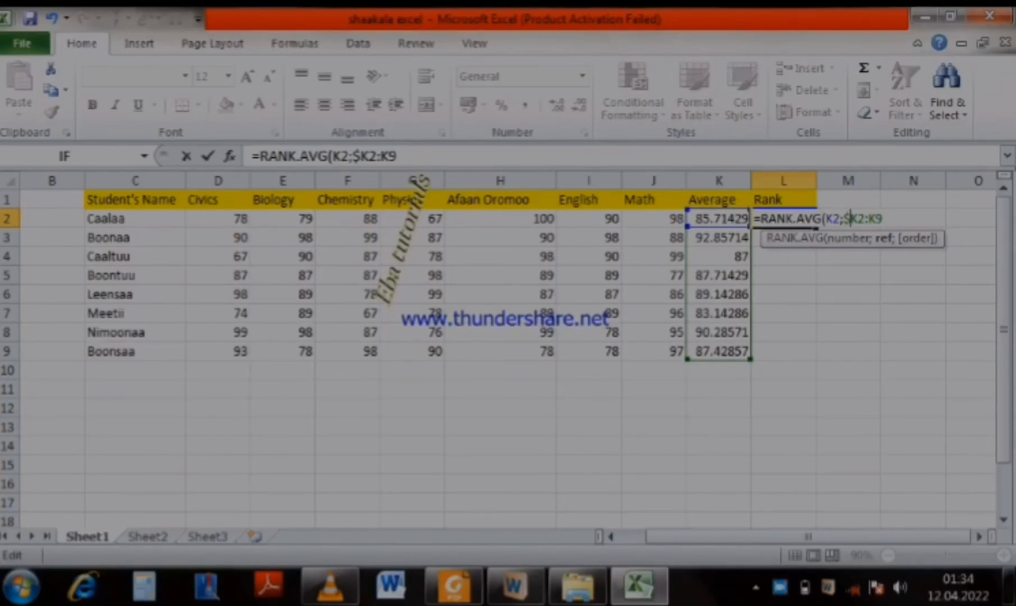
left_click(858, 215)
type("$")
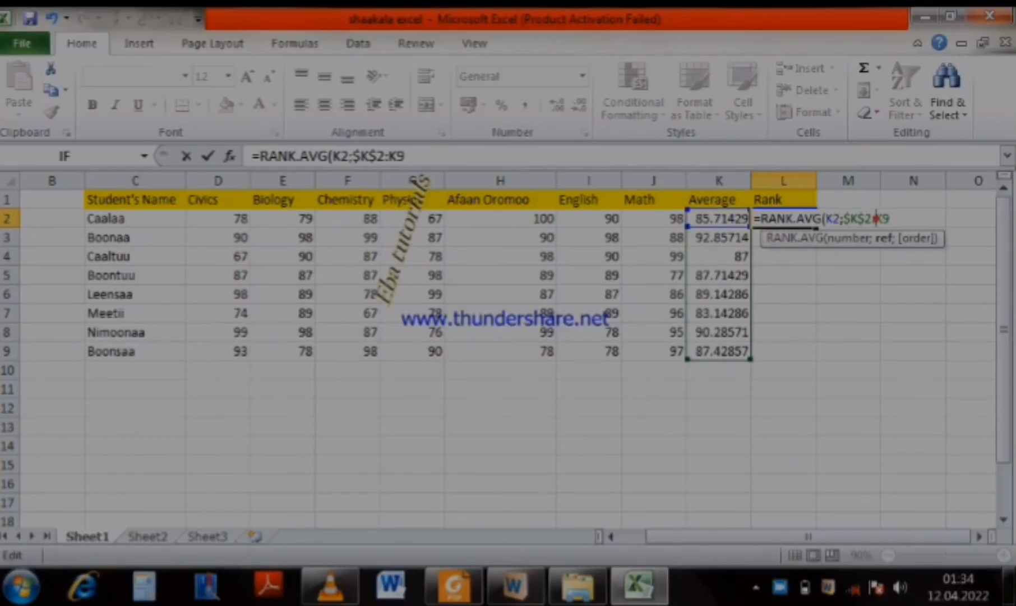
left_click(876, 219)
type("$")
left_click(889, 218)
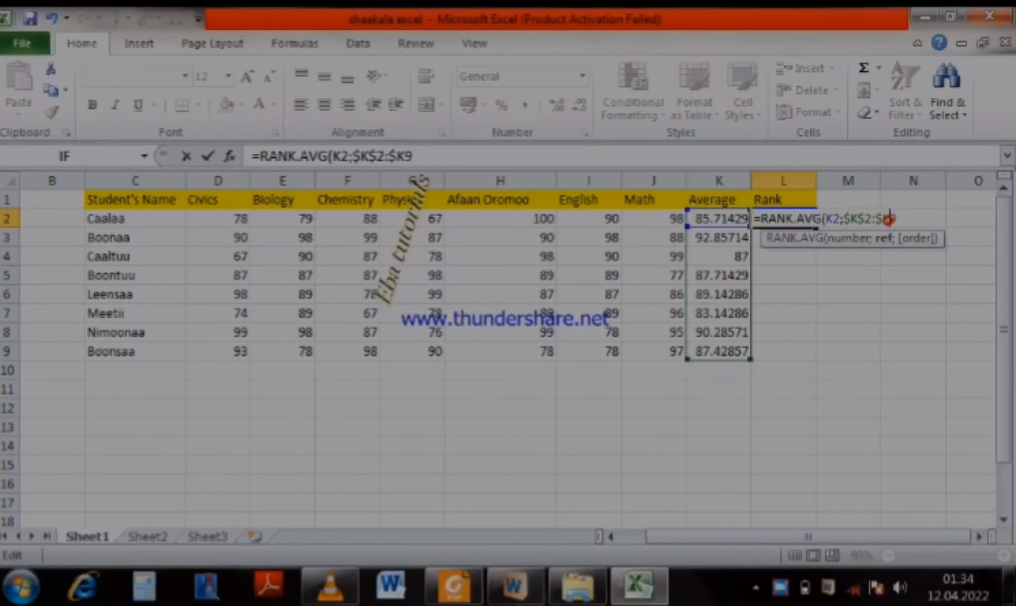
type("$")
left_click(905, 219)
type(")")
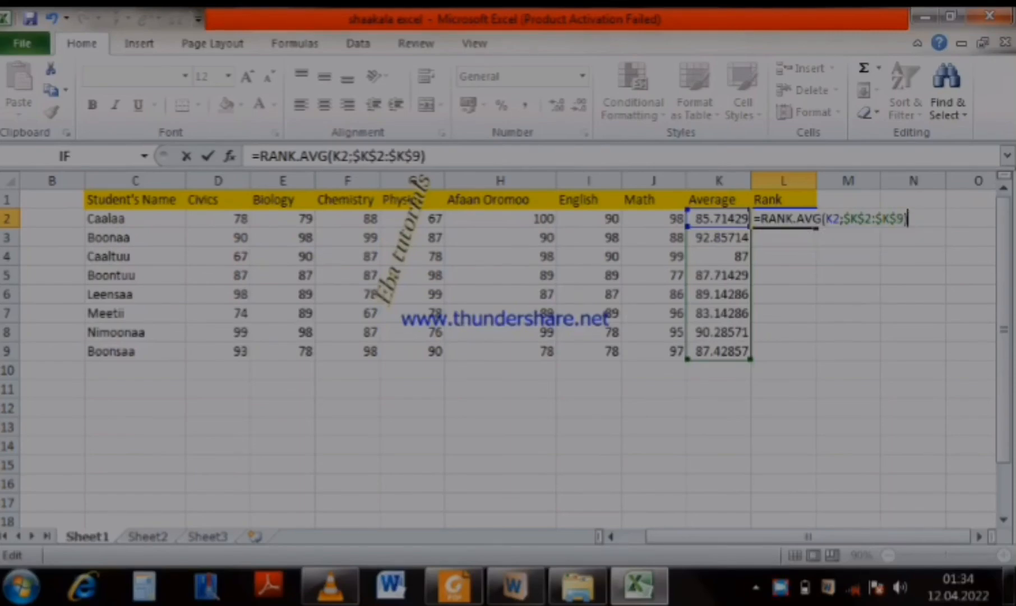
key("Return")
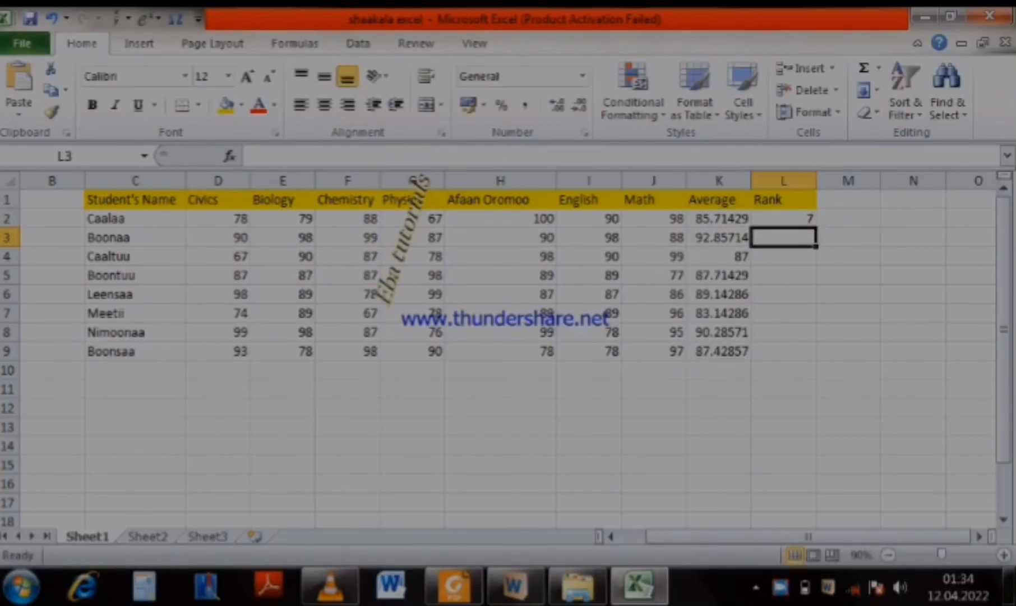
Fill the rank formula from L2 down to L9 for all remaining students
left_click(798, 218)
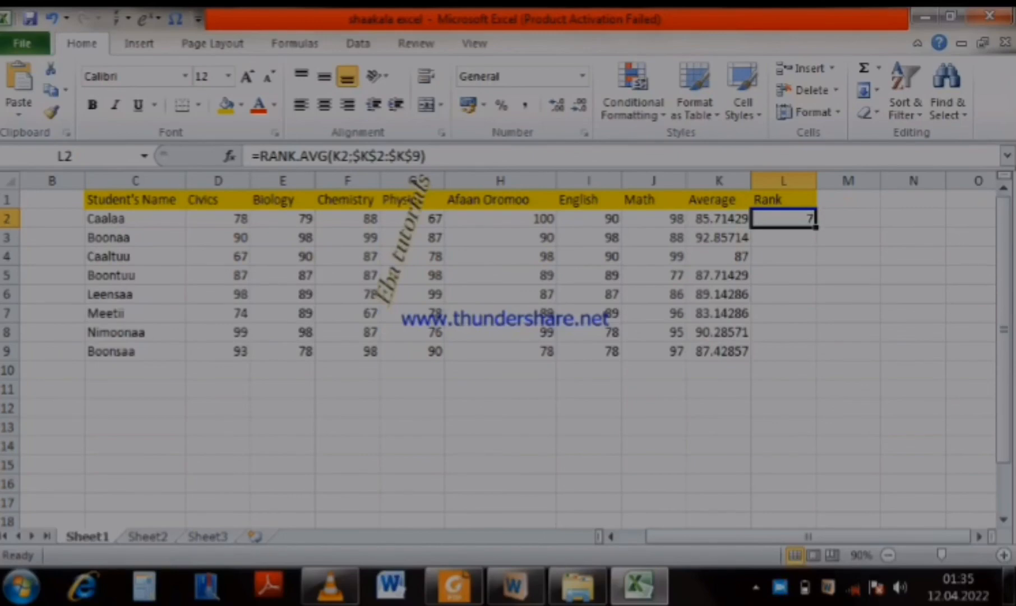
left_click_drag(816, 227, 814, 359)
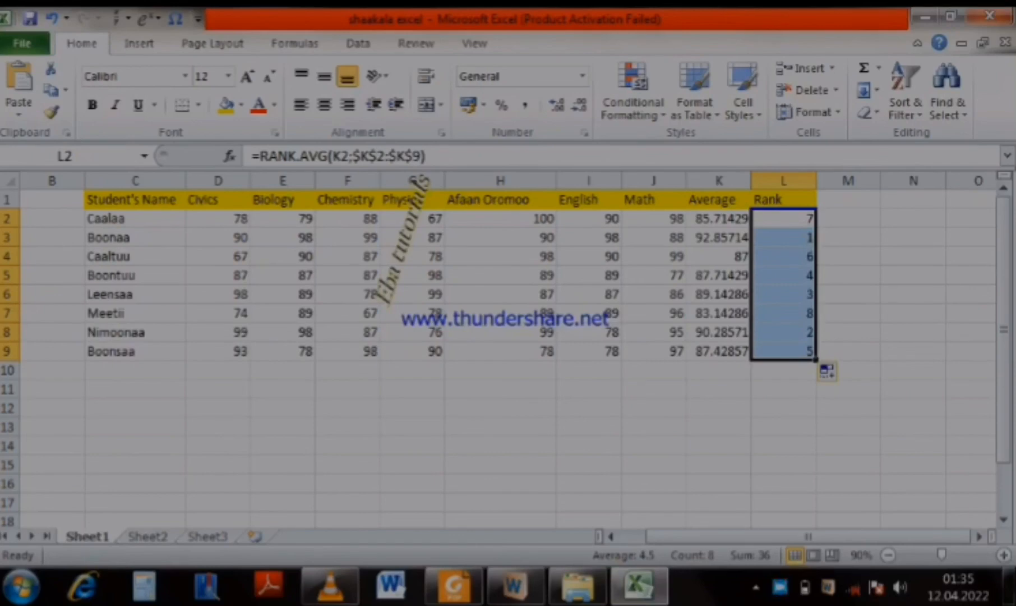
Set the first student's scores in row 2 to 100 for Math, 100 for English and 90 for Physics
left_click(671, 220)
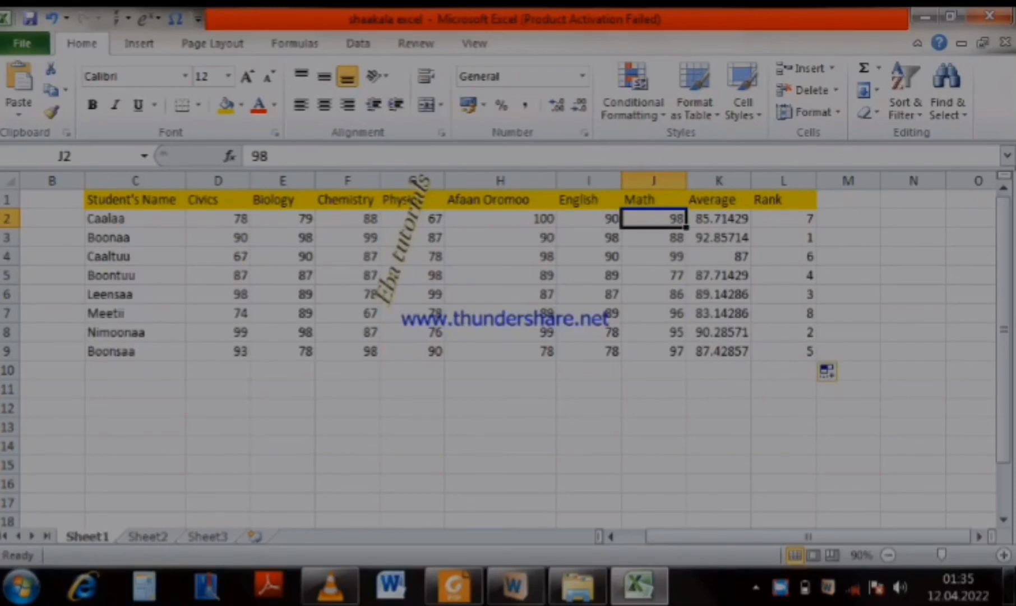
type("100")
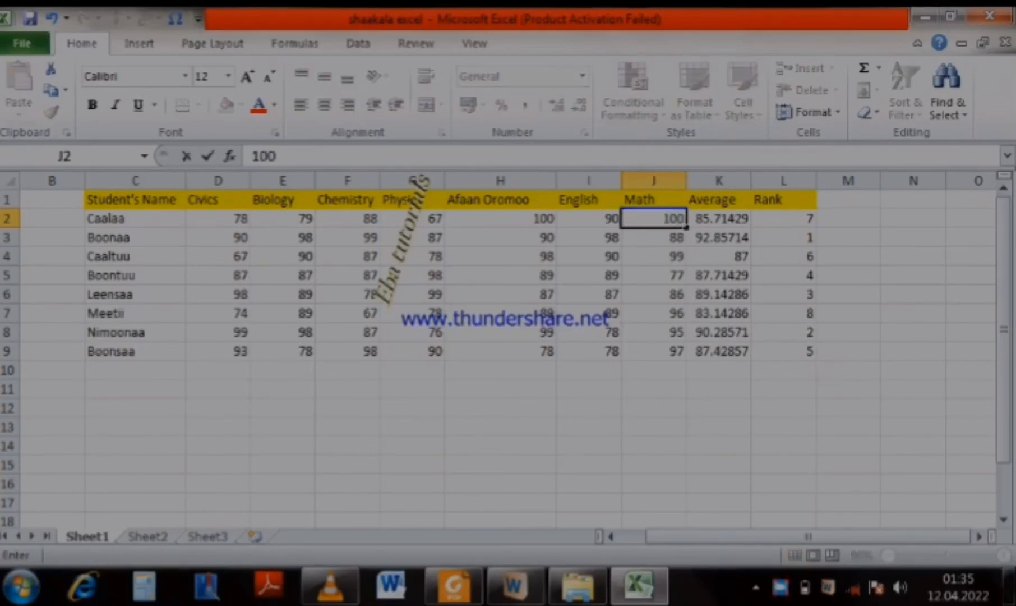
key("Return")
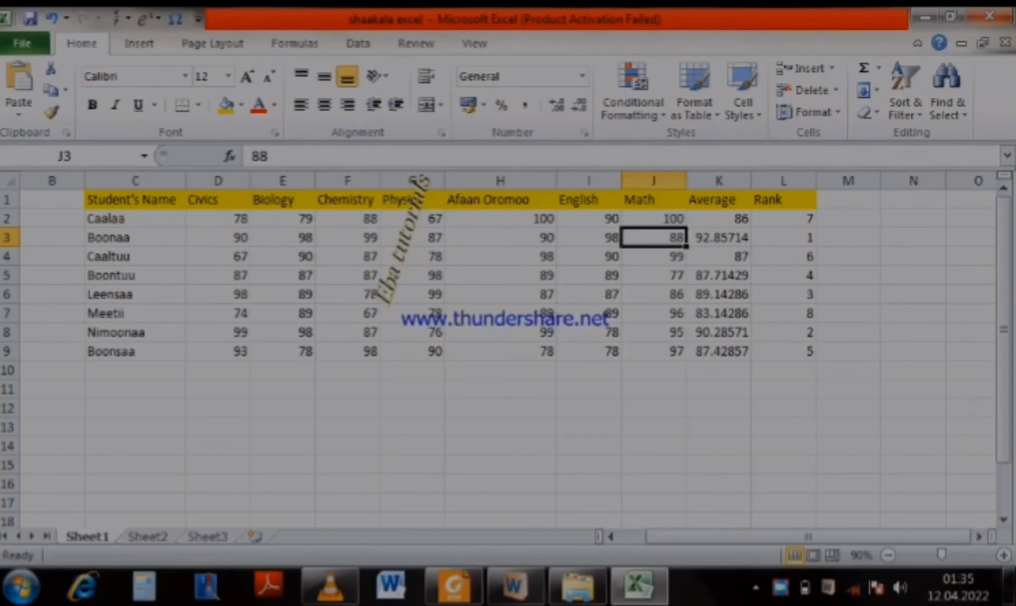
left_click(602, 222)
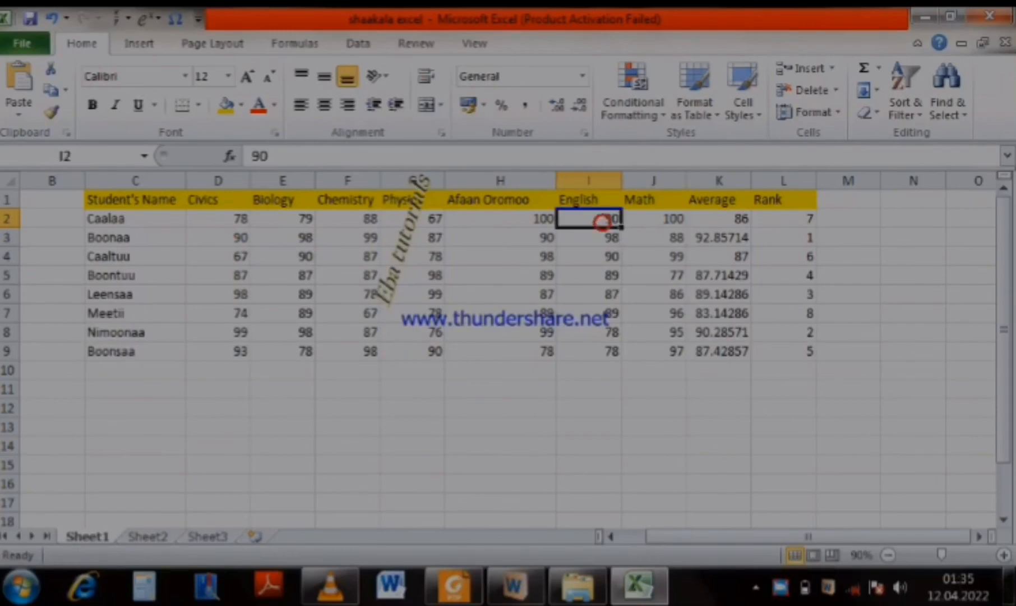
type("100")
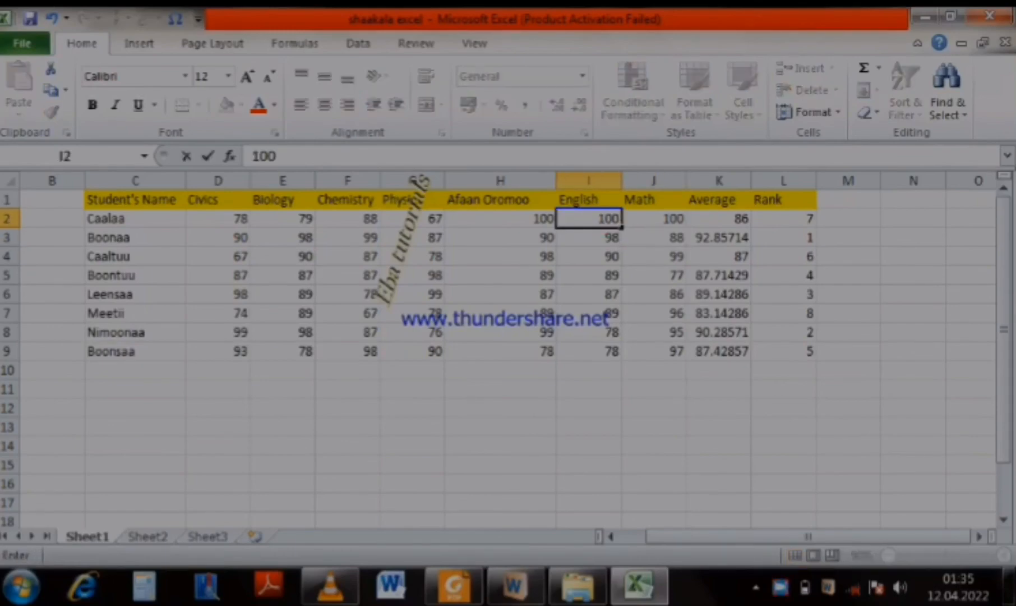
key("Return")
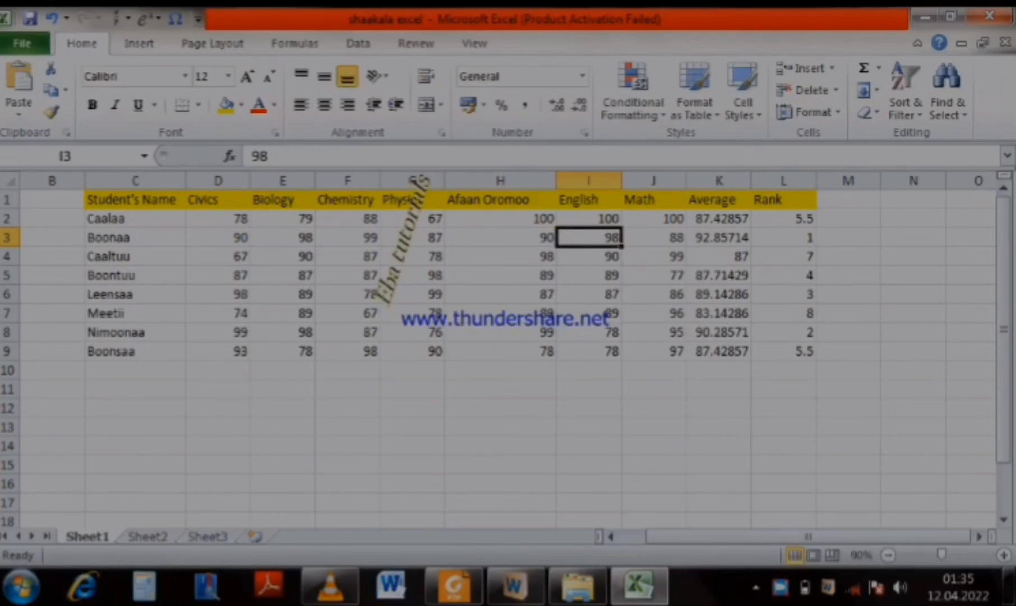
left_click(435, 223)
type("90")
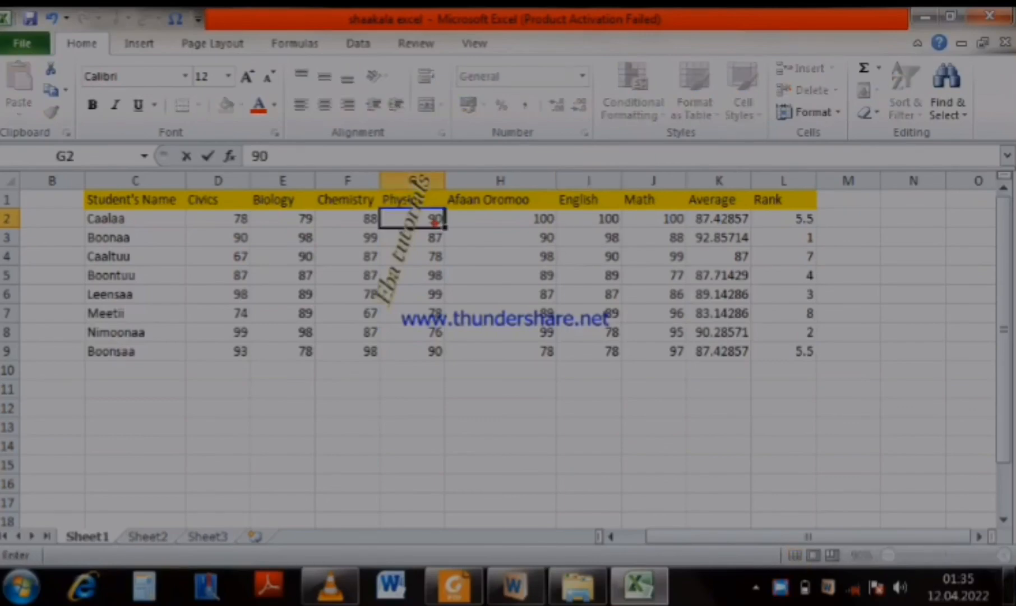
key("Return")
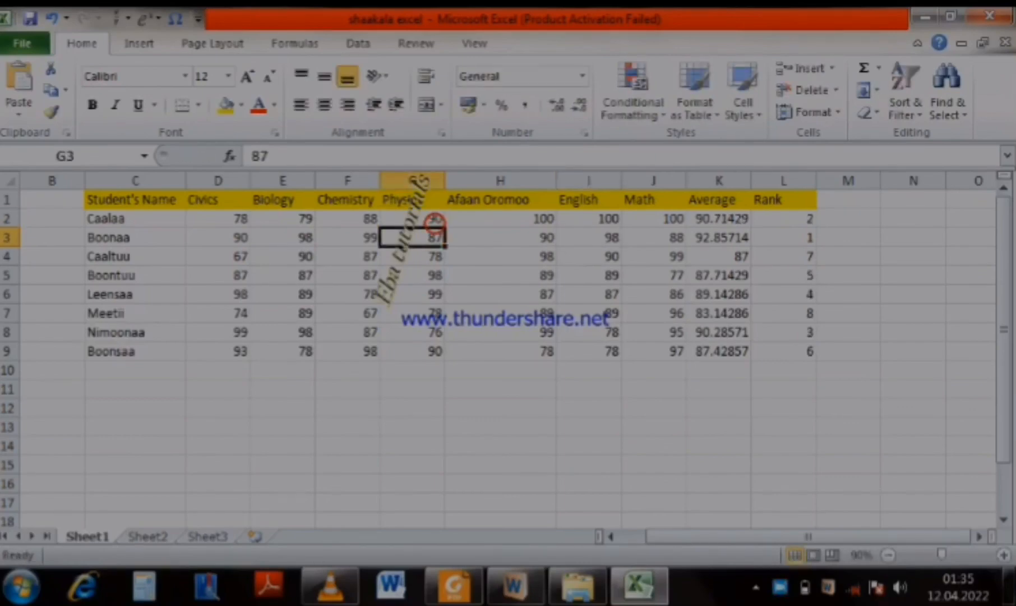